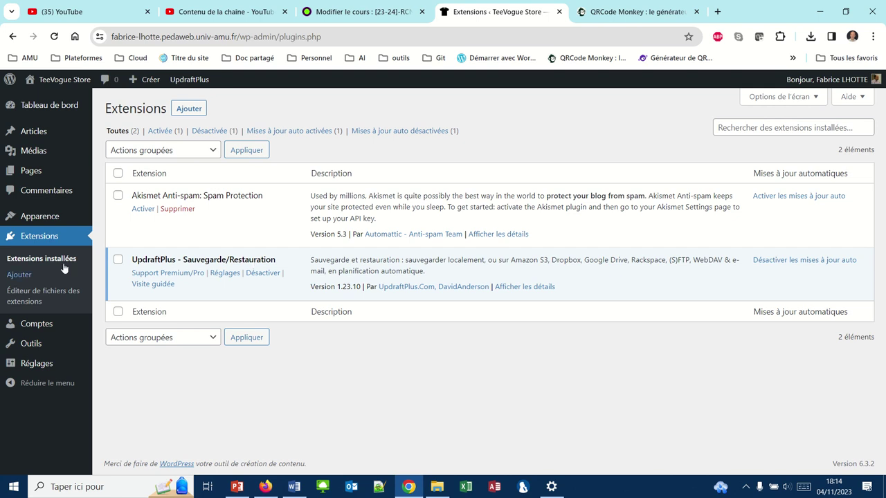
Open the page for adding extensions and search it for "wp fastest chache"
{"action": "left_click", "coordinate": [185, 110]}
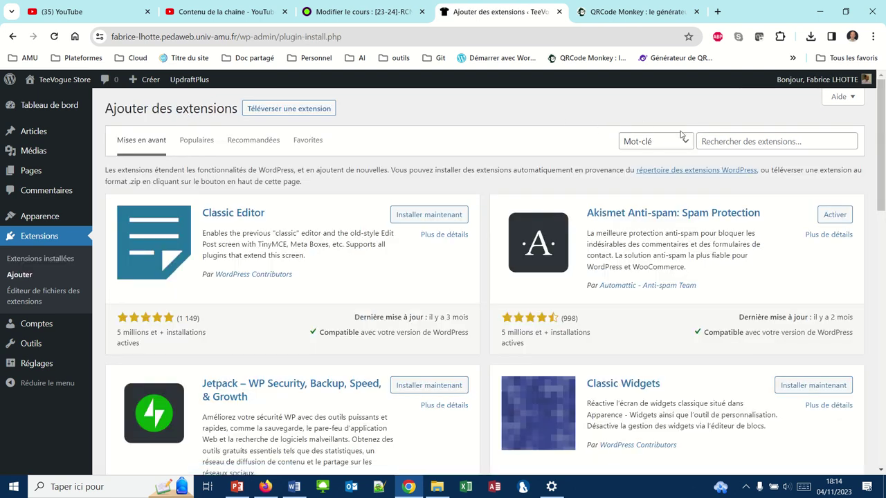
{"action": "left_click", "coordinate": [706, 140]}
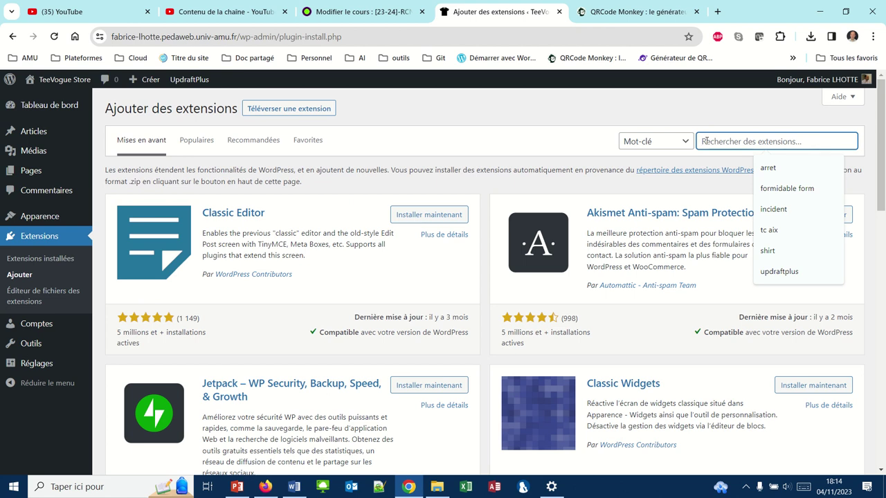
{"action": "type", "text": "wp f"}
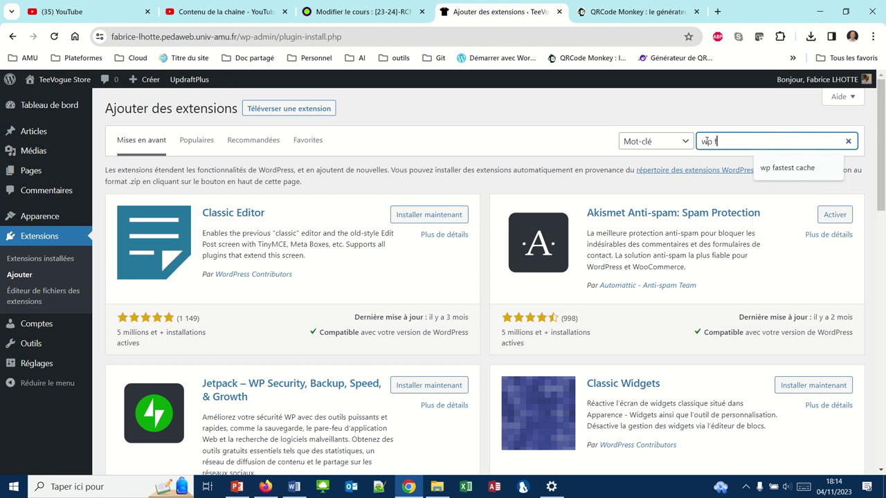
{"action": "type", "text": "astest chache"}
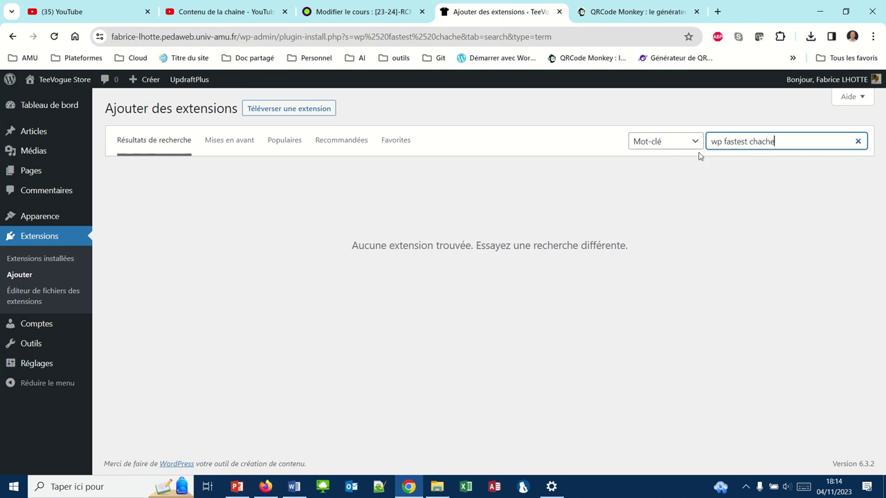
Try searching the extensions directory for "wpfastest" instead
{"action": "key", "text": "BackSpace"}
{"action": "key", "text": "BackSpace"}
{"action": "key", "text": "BackSpace"}
{"action": "key", "text": "BackSpace"}
{"action": "key", "text": "BackSpace"}
{"action": "key", "text": "BackSpace"}
{"action": "key", "text": "BackSpace"}
{"action": "key", "text": "BackSpace"}
{"action": "key", "text": "BackSpace"}
{"action": "key", "text": "BackSpace"}
{"action": "key", "text": "BackSpace"}
{"action": "key", "text": "BackSpace"}
{"action": "key", "text": "BackSpace"}
{"action": "key", "text": "BackSpace"}
{"action": "key", "text": "BackSpace"}
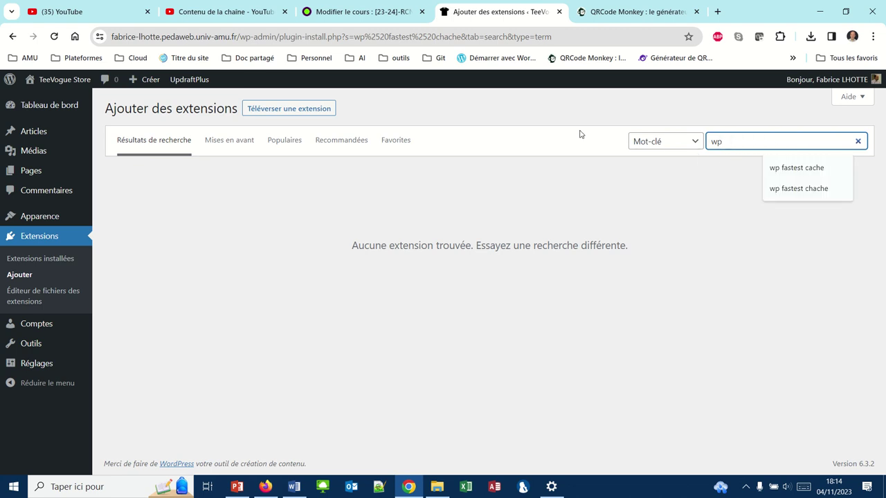
{"action": "type", "text": "fastest"}
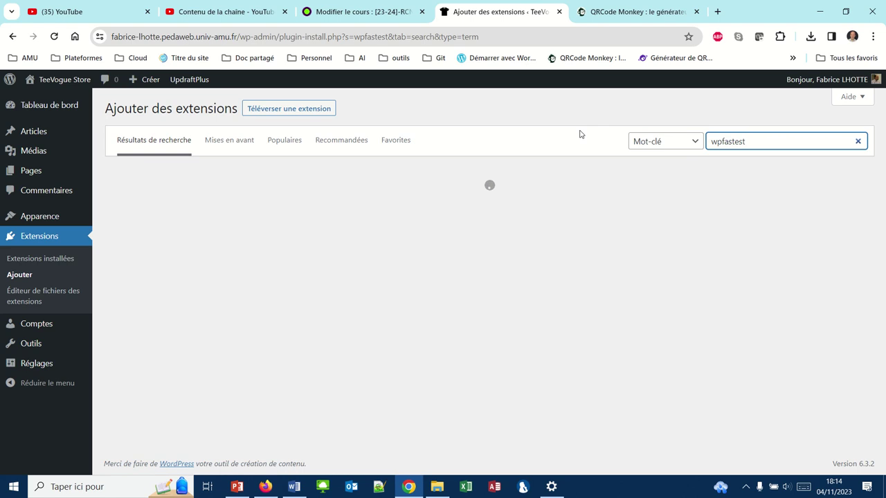
Change the extension search keyword to "wp fastest" and run the search
{"action": "key", "text": "BackSpace"}
{"action": "key", "text": "BackSpace"}
{"action": "key", "text": "BackSpace"}
{"action": "key", "text": "BackSpace"}
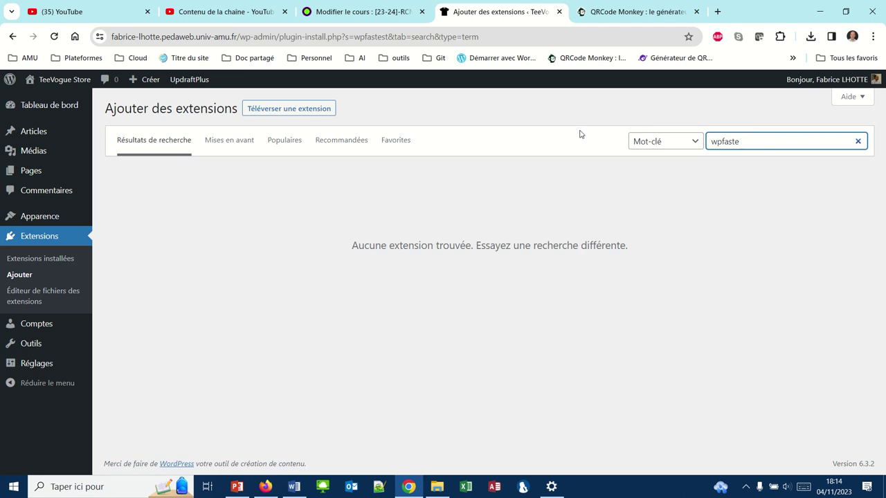
{"action": "key", "text": "BackSpace"}
{"action": "key", "text": "BackSpace"}
{"action": "key", "text": "BackSpace"}
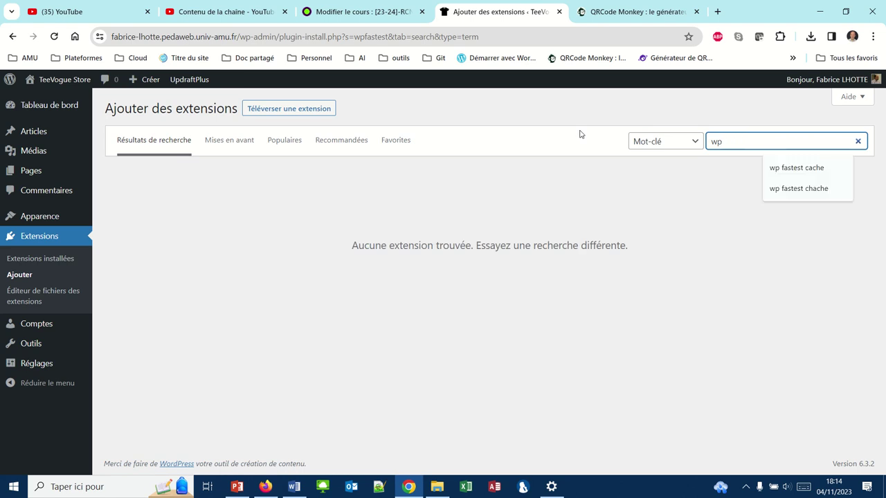
{"action": "type", "text": "fastest"}
{"action": "key", "text": "Return"}
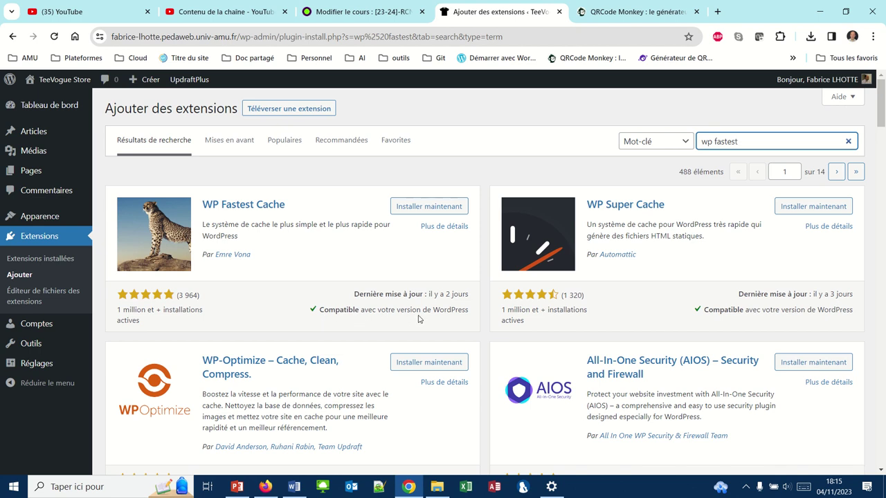
Install and activate the WP Fastest Cache extension and open its settings
{"action": "left_click", "coordinate": [435, 209]}
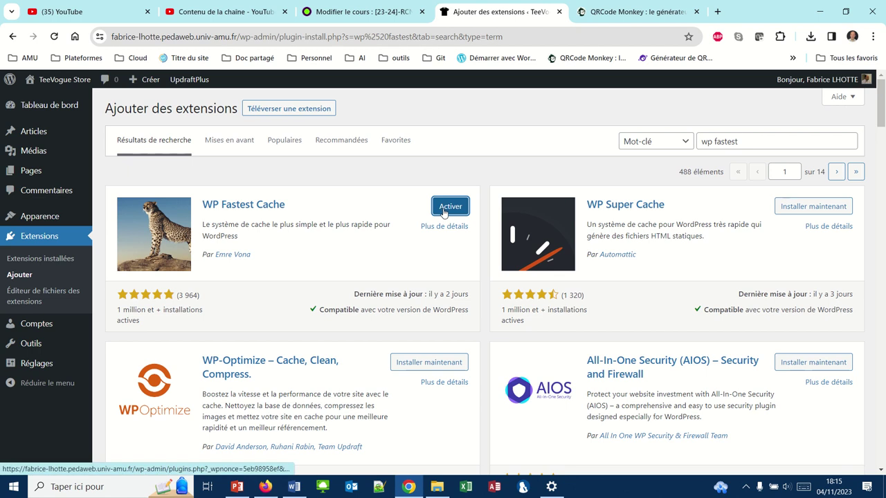
{"action": "left_click", "coordinate": [443, 209]}
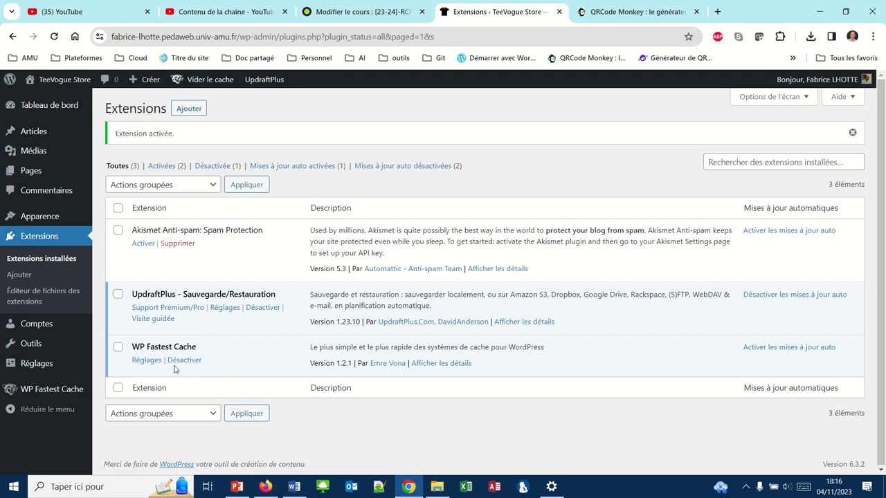
{"action": "left_click", "coordinate": [151, 363]}
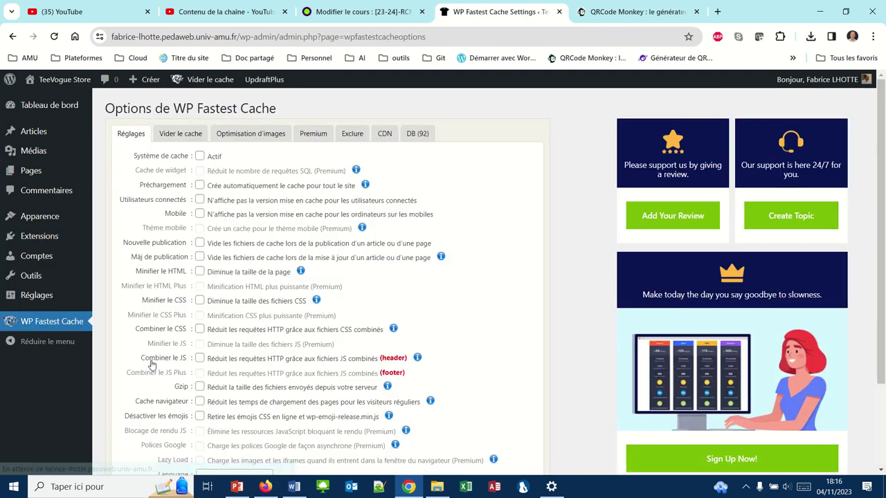
Set the WP Fastest Cache language to Français
{"action": "scroll", "coordinate": [151, 365], "scroll_direction": "down", "scroll_amount": 2}
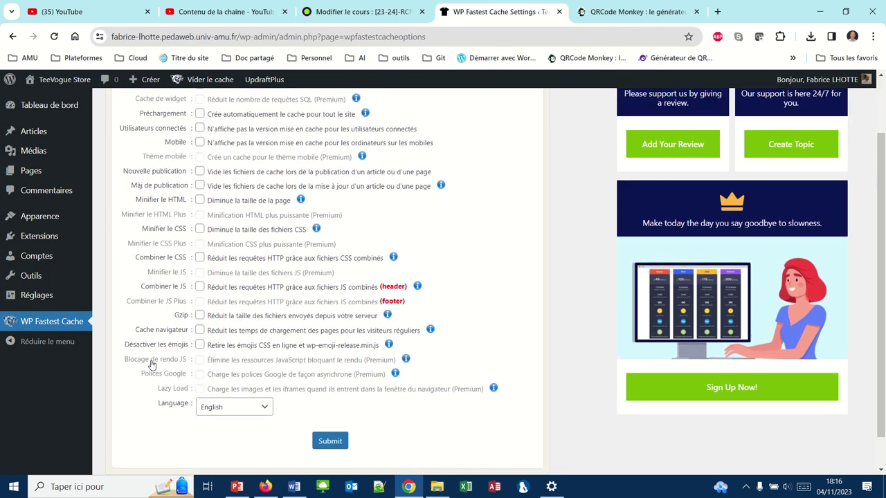
{"action": "left_click", "coordinate": [267, 413]}
{"action": "scroll", "coordinate": [263, 384], "scroll_direction": "down", "scroll_amount": 1}
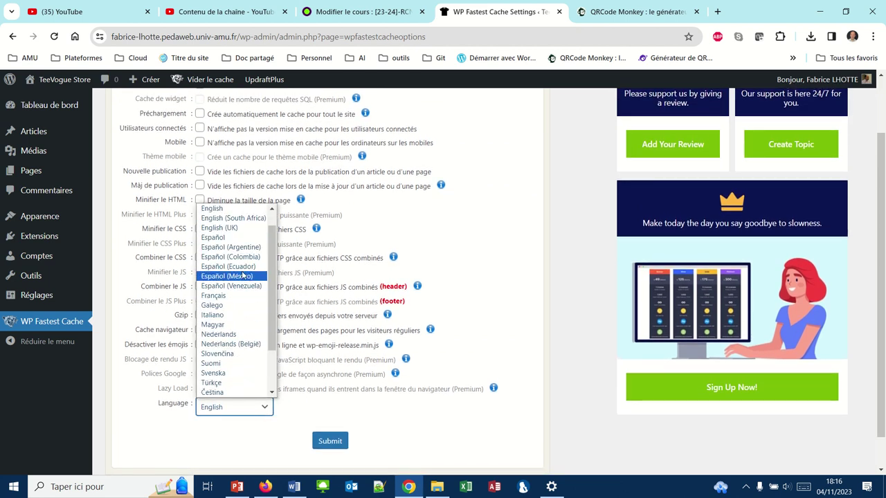
{"action": "scroll", "coordinate": [240, 313], "scroll_direction": "down", "scroll_amount": 2}
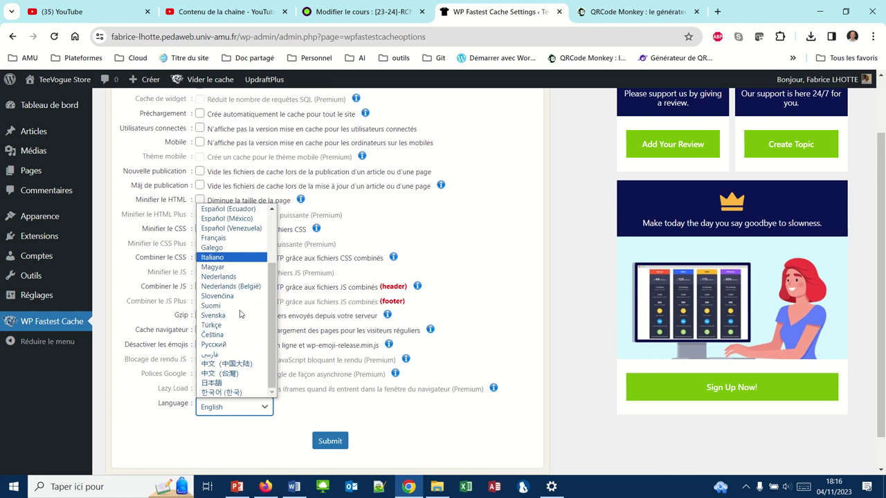
{"action": "scroll", "coordinate": [240, 315], "scroll_direction": "up", "scroll_amount": 3}
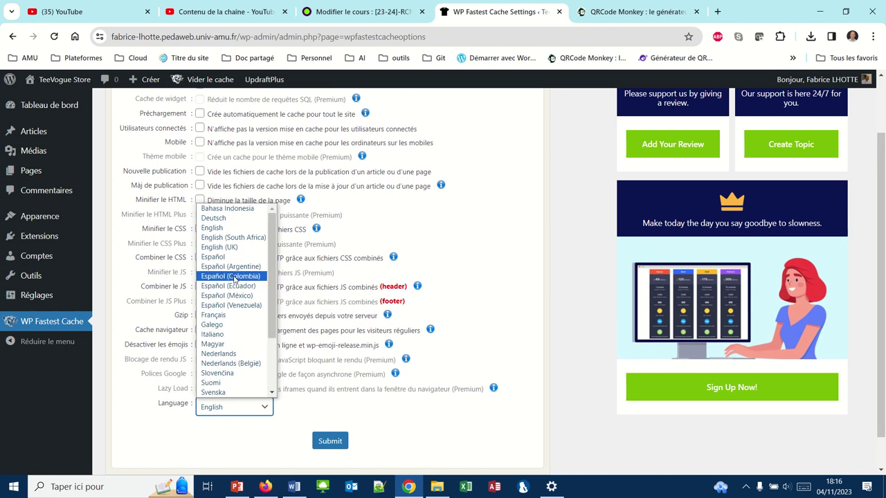
{"action": "left_click", "coordinate": [211, 315]}
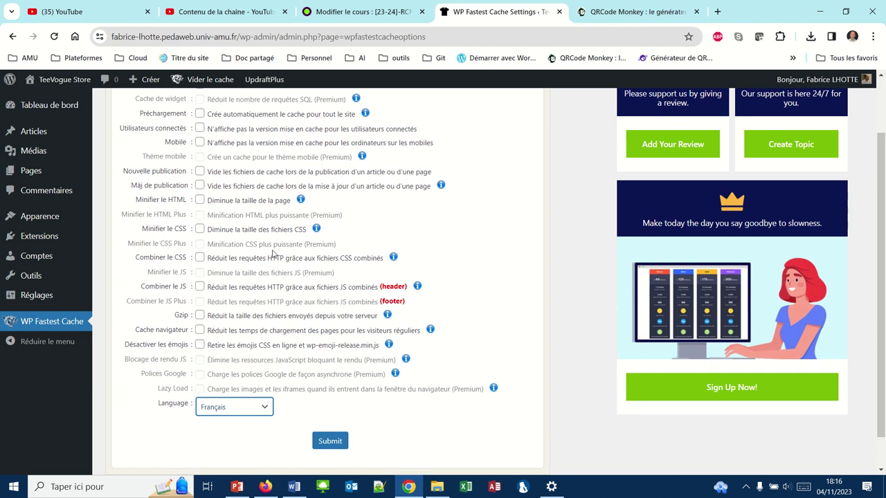
Activate the cache system and enable preloading (Préchargement) with the Default (Contents from Newest to Oldest) method
{"action": "scroll", "coordinate": [268, 256], "scroll_direction": "up", "scroll_amount": 1}
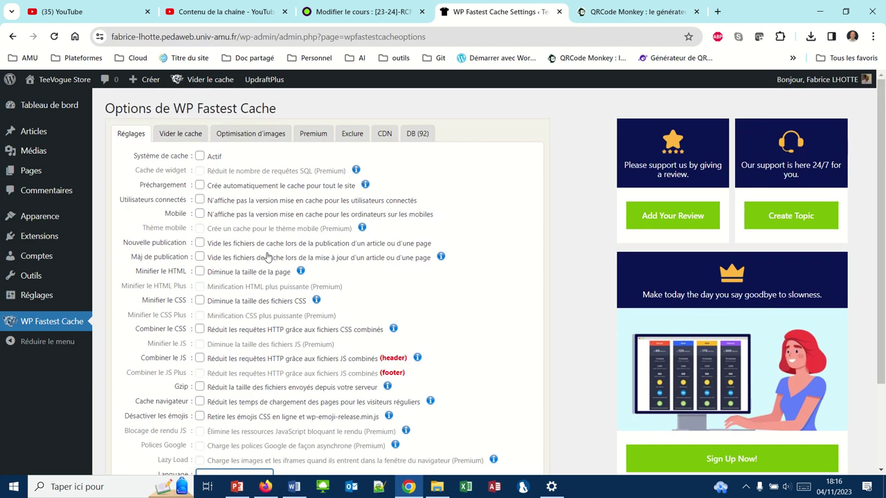
{"action": "left_click", "coordinate": [200, 157]}
{"action": "left_click", "coordinate": [201, 158]}
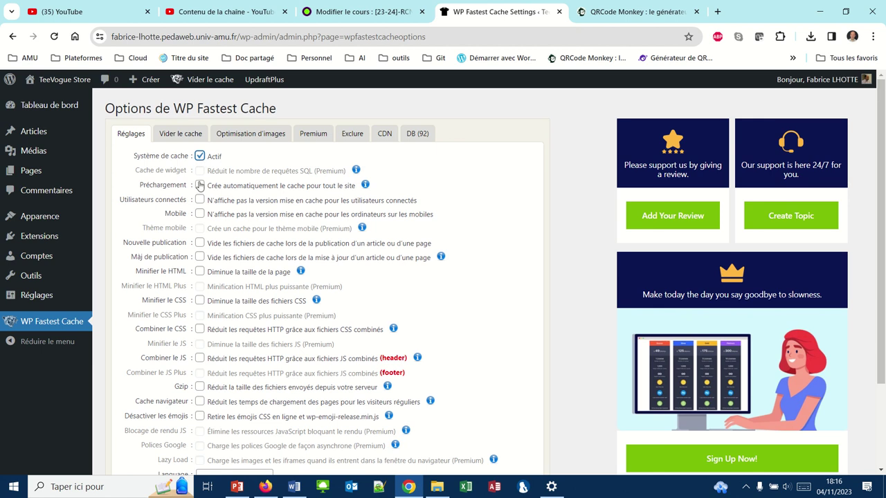
{"action": "left_click", "coordinate": [199, 186]}
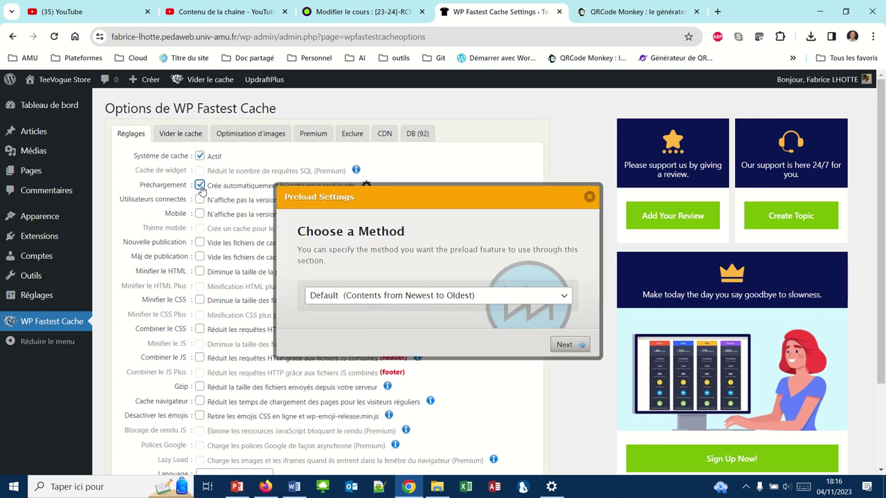
{"action": "left_click", "coordinate": [566, 345]}
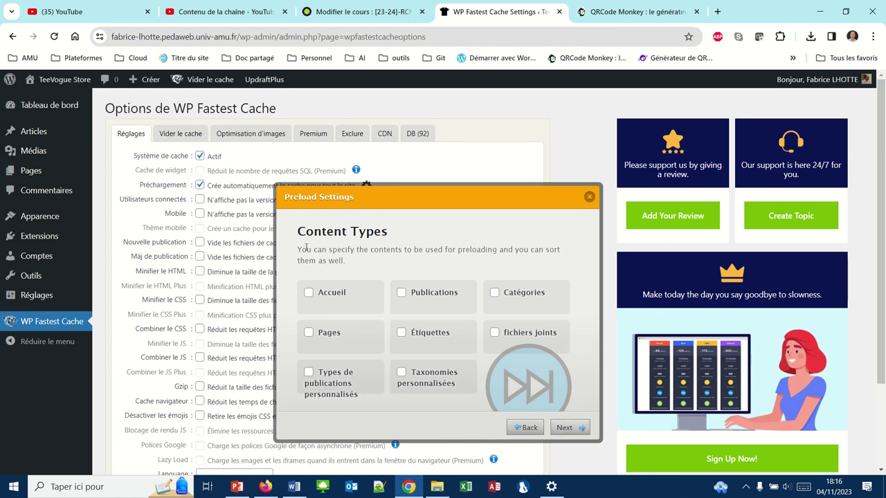
Include all eight content types, from Accueil to fichiers joints, in preloading and finish the preload setup at 4 pages per minute
{"action": "left_click", "coordinate": [308, 293]}
{"action": "left_click", "coordinate": [309, 333]}
{"action": "left_click", "coordinate": [309, 373]}
{"action": "left_click", "coordinate": [402, 373]}
{"action": "left_click", "coordinate": [402, 333]}
{"action": "left_click", "coordinate": [401, 294]}
{"action": "left_click", "coordinate": [494, 293]}
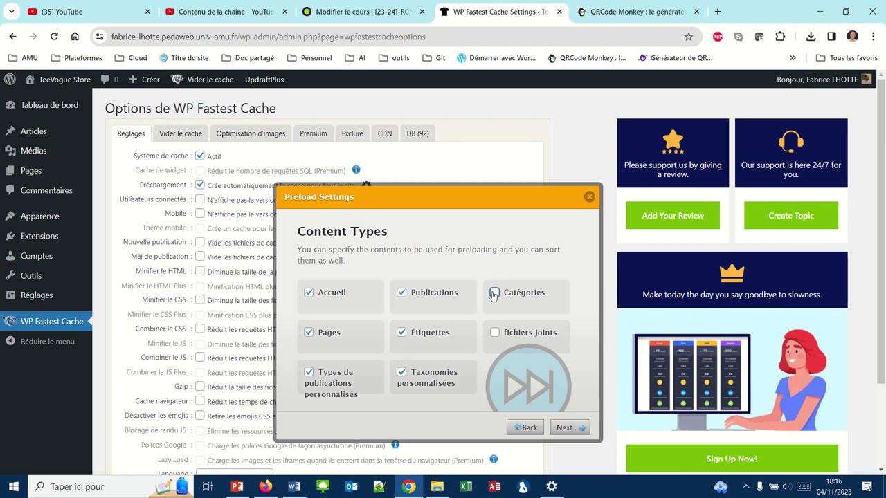
{"action": "left_click", "coordinate": [494, 333]}
{"action": "left_click", "coordinate": [571, 429]}
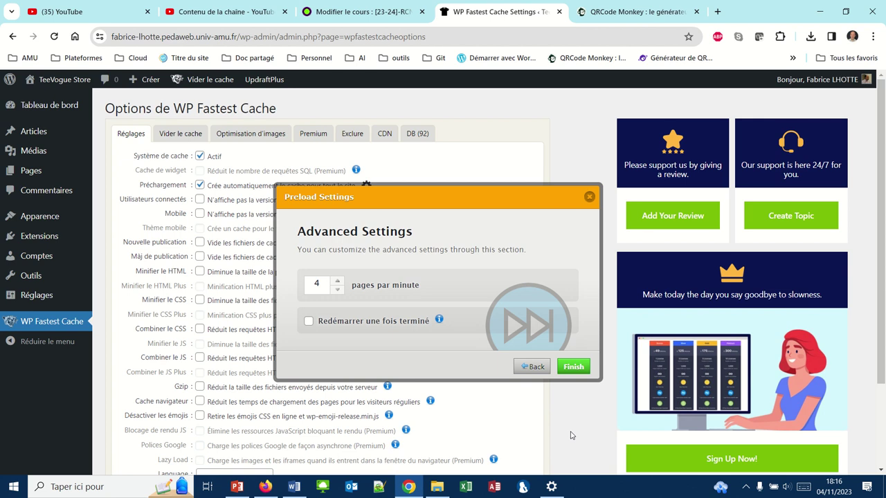
{"action": "left_click", "coordinate": [574, 367]}
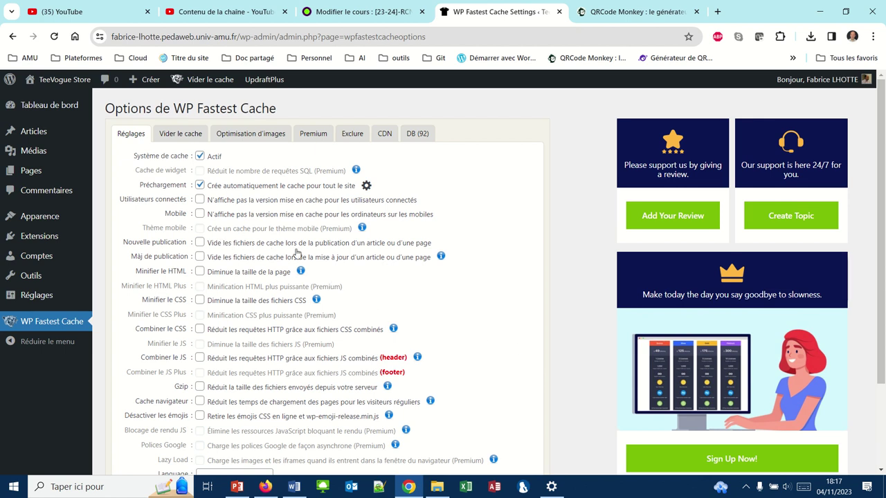
Enable cache clearing for Nouvelle publication with "Nettoyer tout le cache" and for Màj de publication with "Vider le cache d'article/page"
{"action": "left_click", "coordinate": [199, 242]}
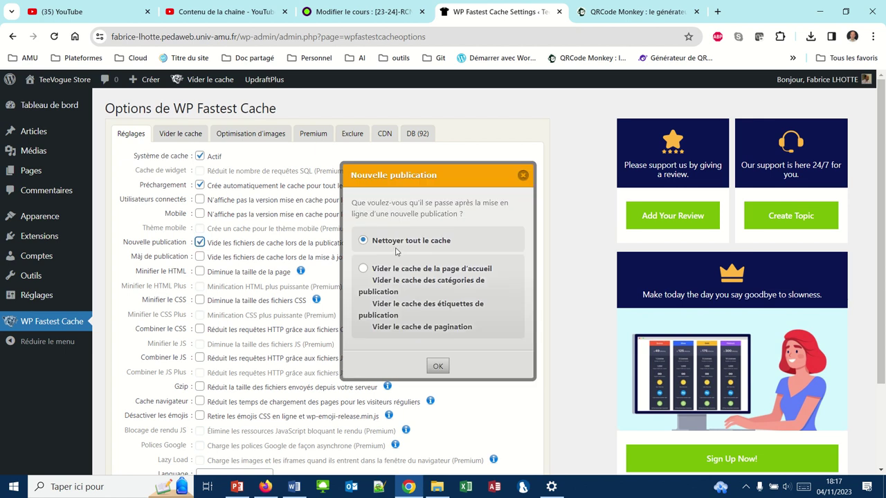
{"action": "left_click", "coordinate": [435, 366]}
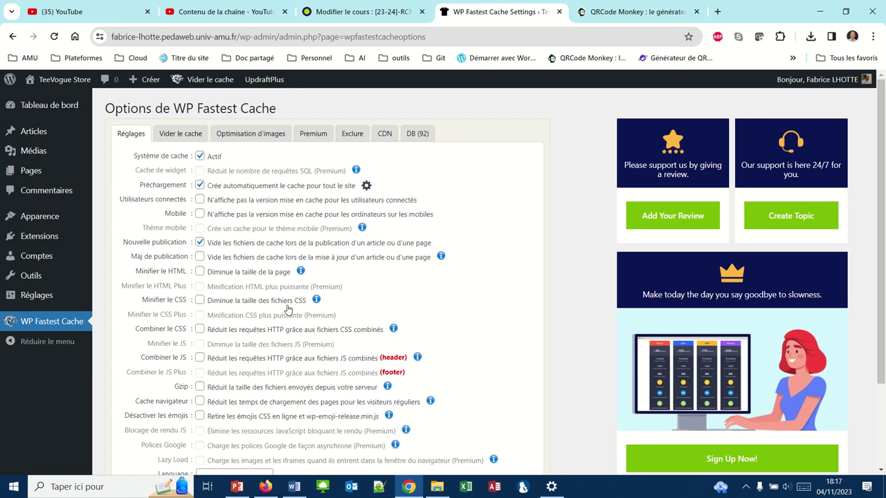
{"action": "left_click", "coordinate": [200, 256]}
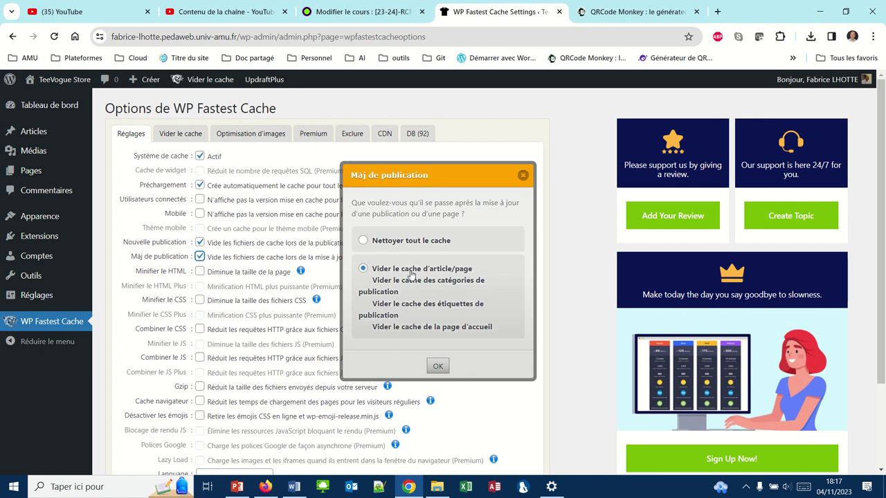
{"action": "left_click", "coordinate": [434, 367]}
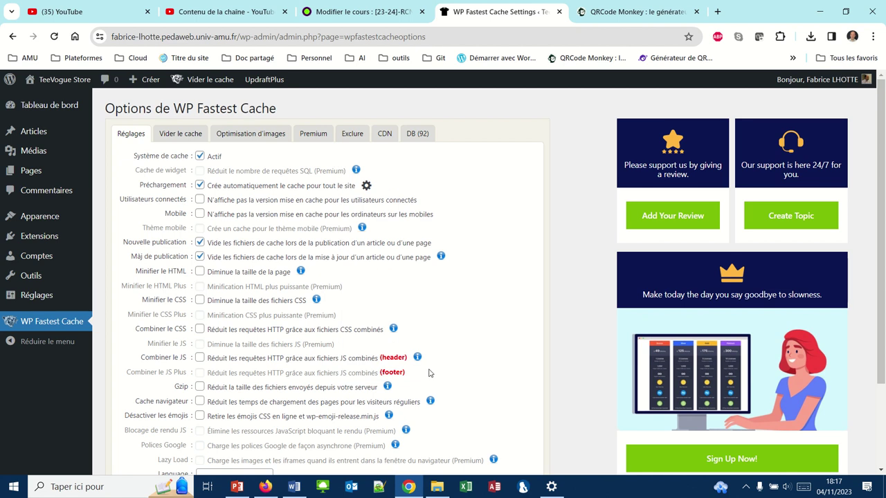
Enable Minifier le HTML, Minifier le CSS, Combiner le CSS, Combiner le JS and Gzip
{"action": "left_click", "coordinate": [200, 271]}
{"action": "left_click", "coordinate": [199, 301]}
{"action": "left_click", "coordinate": [200, 331]}
{"action": "left_click", "coordinate": [199, 359]}
{"action": "left_click", "coordinate": [199, 388]}
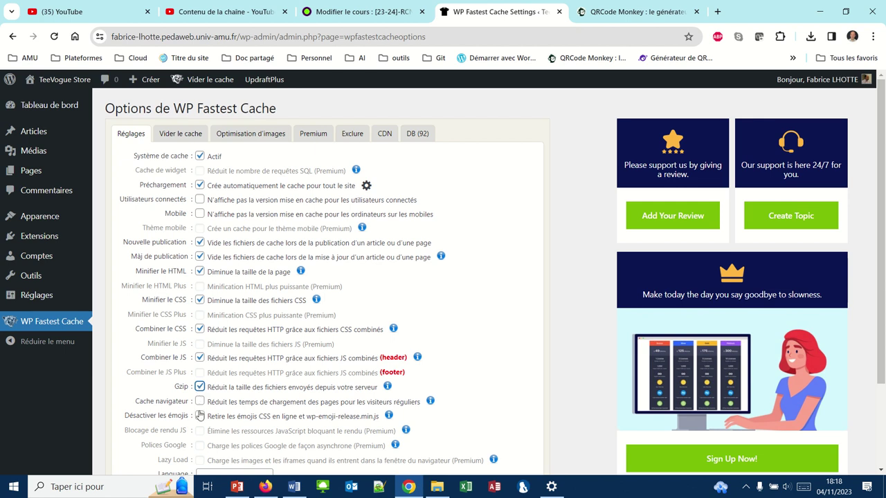
Enable Cache navigateur and save the WP Fastest Cache options
{"action": "scroll", "coordinate": [199, 414], "scroll_direction": "down", "scroll_amount": 2}
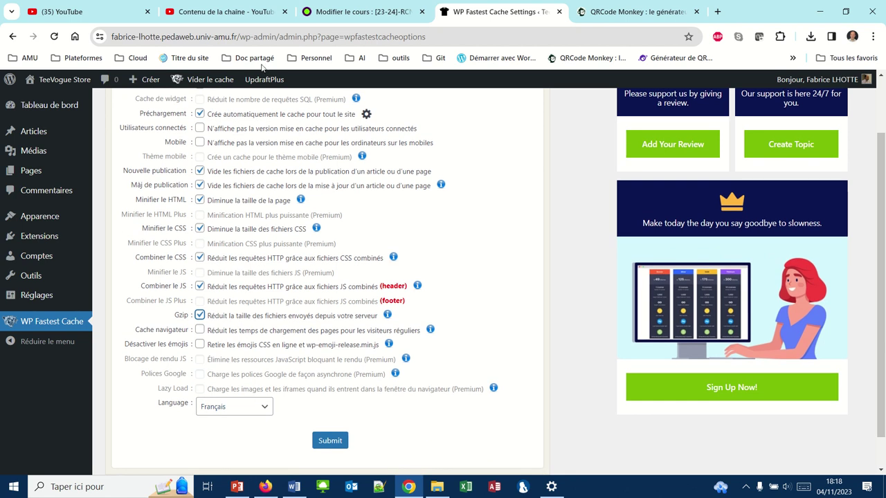
{"action": "mouse_move", "coordinate": [378, 6]}
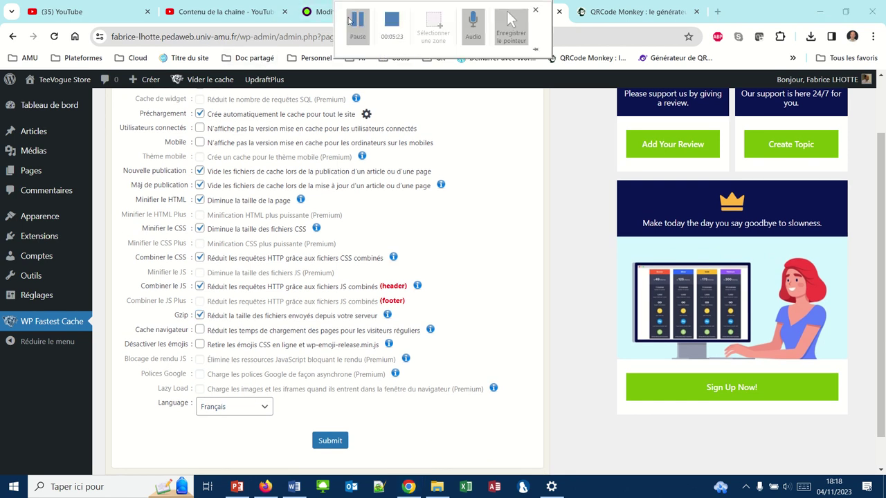
{"action": "mouse_move", "coordinate": [42, 295]}
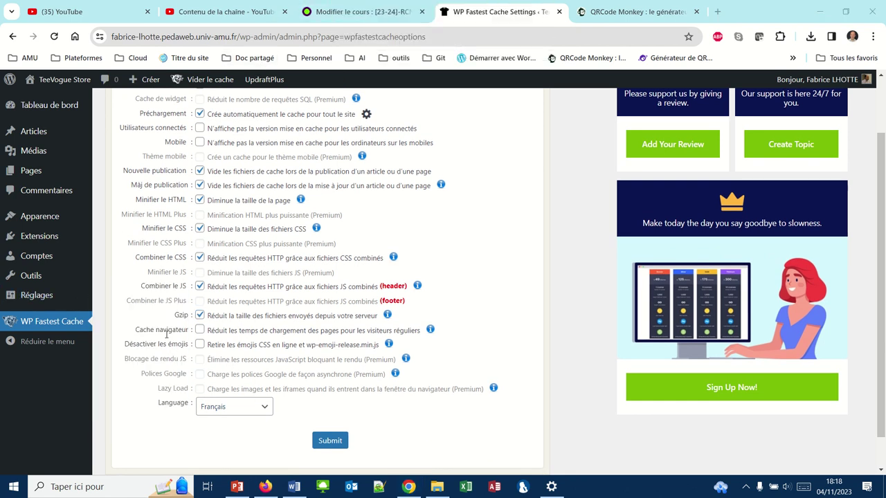
{"action": "left_click", "coordinate": [200, 331]}
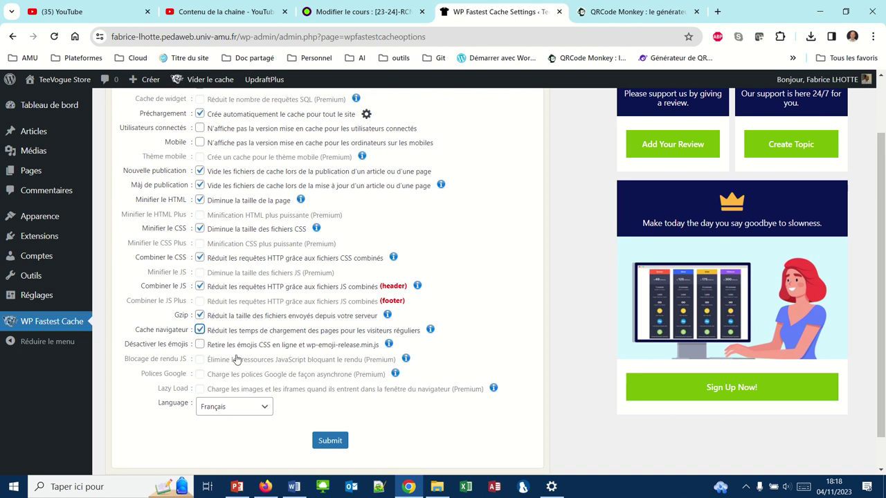
{"action": "left_click", "coordinate": [329, 442]}
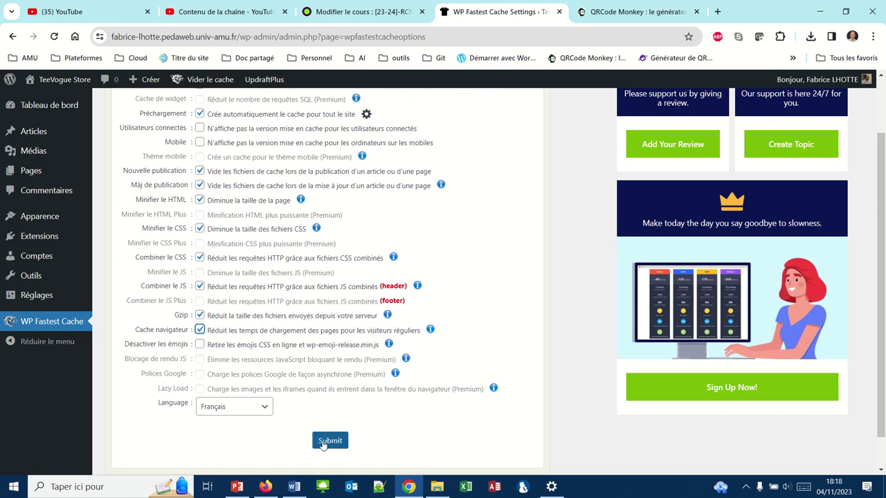
{"action": "left_click", "coordinate": [323, 445]}
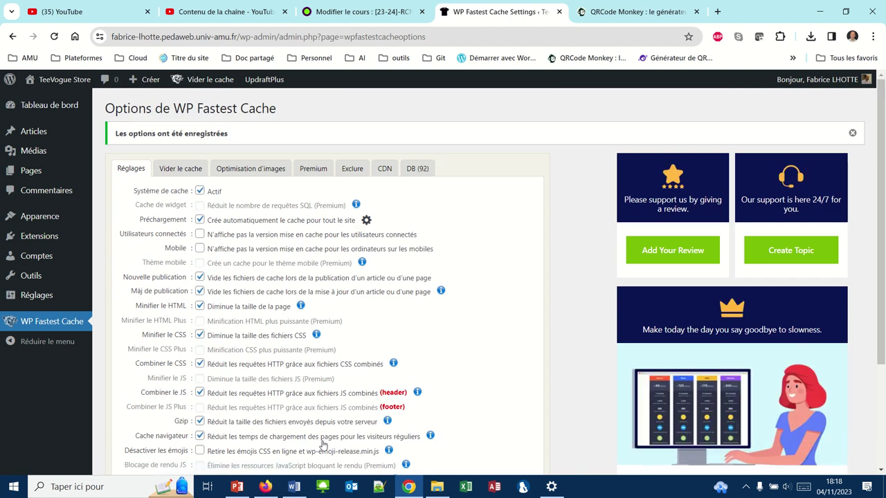
{"action": "scroll", "coordinate": [396, 363], "scroll_direction": "down", "scroll_amount": 3}
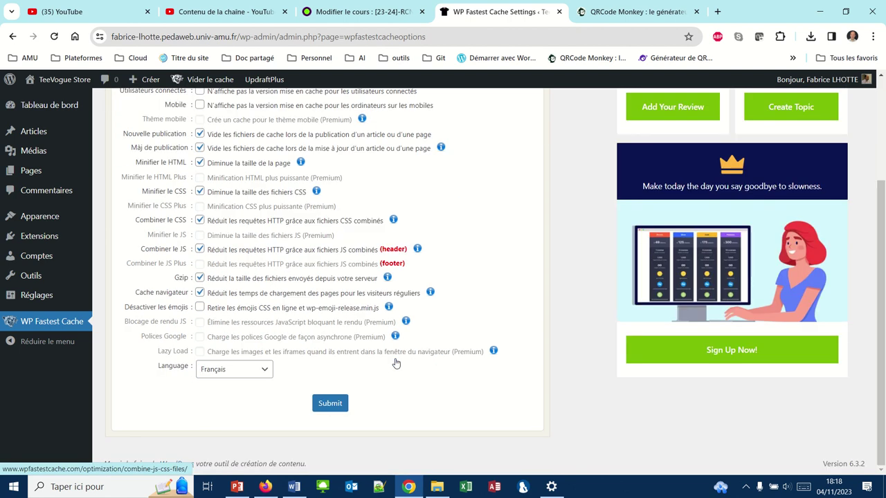
{"action": "scroll", "coordinate": [396, 363], "scroll_direction": "up", "scroll_amount": 2}
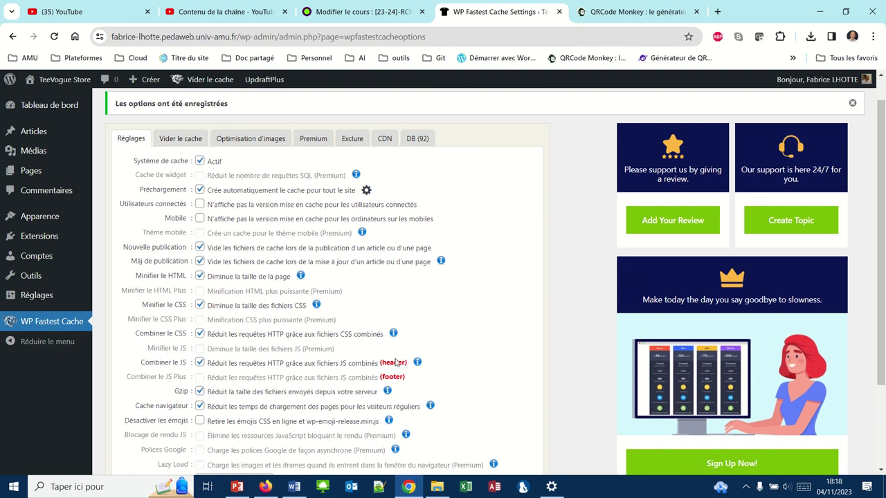
{"action": "scroll", "coordinate": [396, 363], "scroll_direction": "up", "scroll_amount": 1}
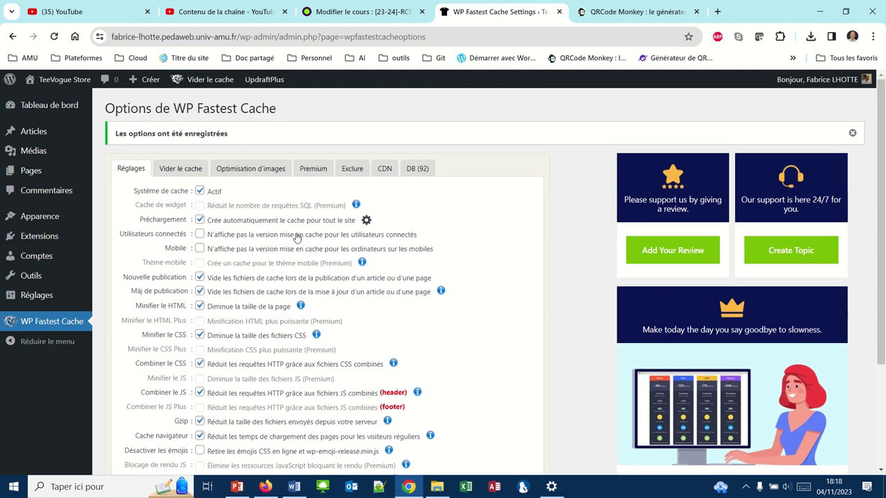